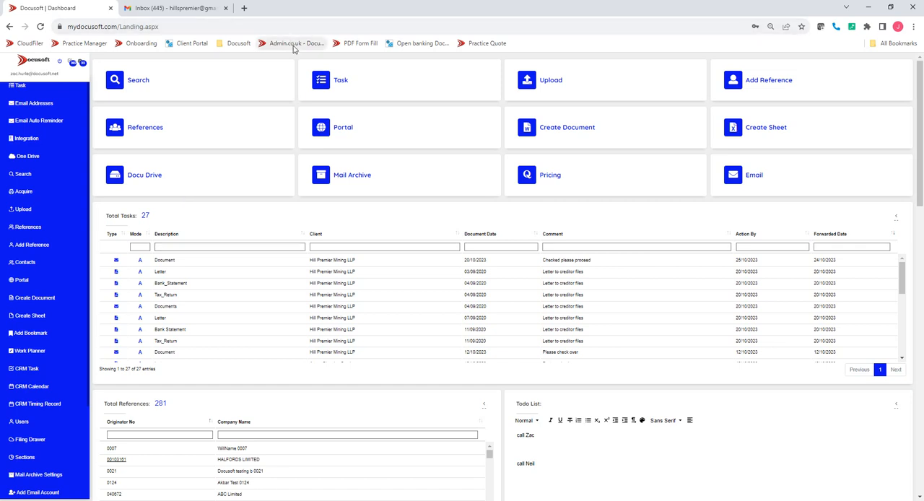
Open the task list, sort it by Action By date with the latest first, and select the CVL Questionnaire document
click(328, 80)
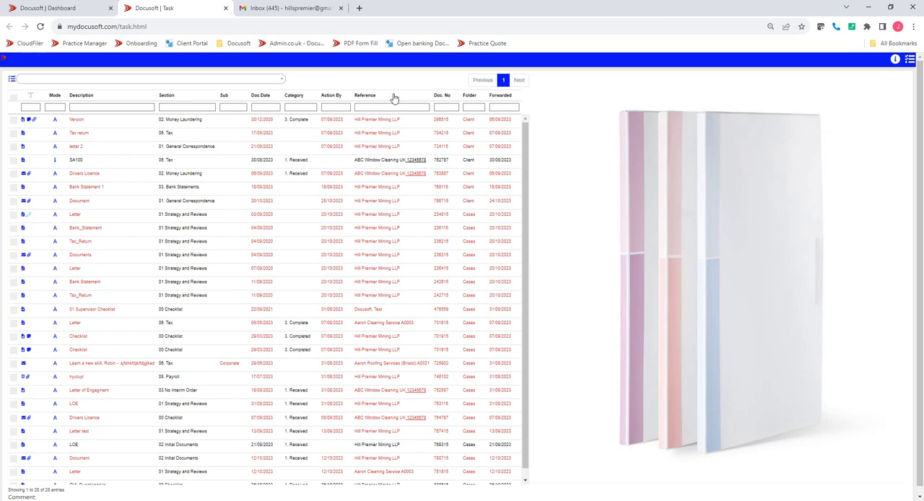
click(339, 97)
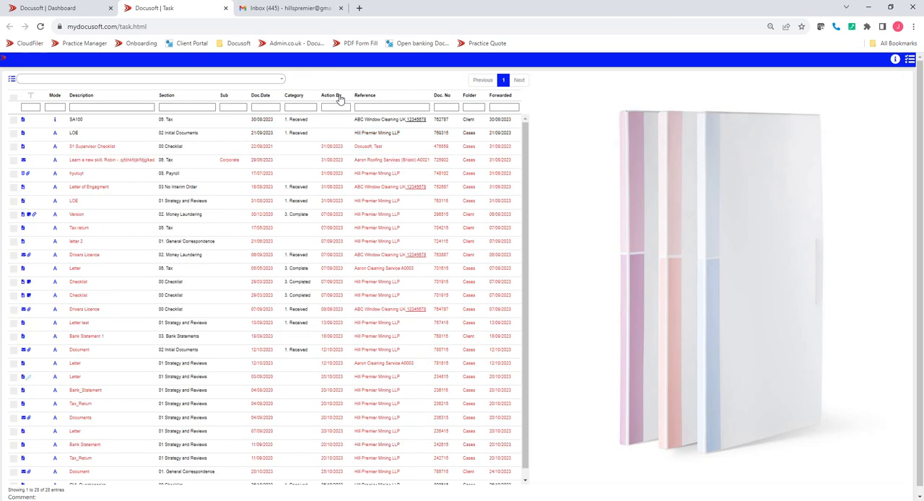
click(340, 97)
click(128, 123)
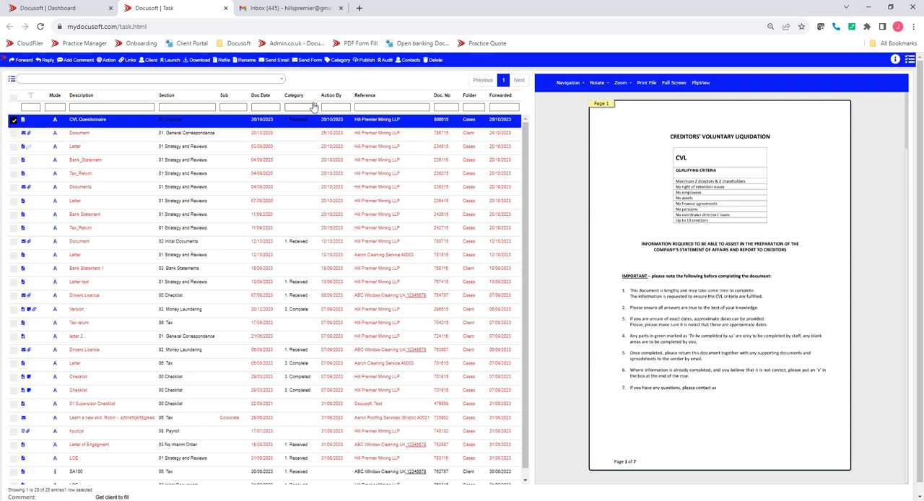
Prepare the CVL Questionnaire as a sendable form with attachments and changes enabled, lock the docx file, and copy its link
click(311, 61)
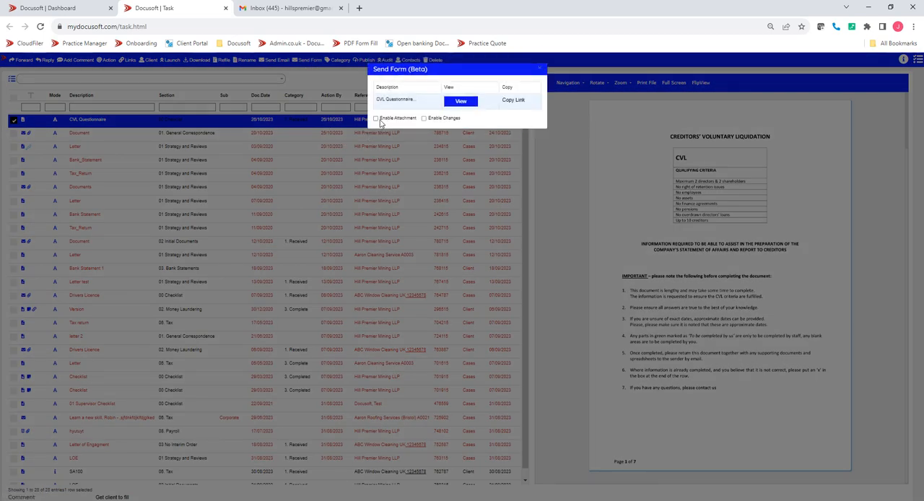
click(376, 118)
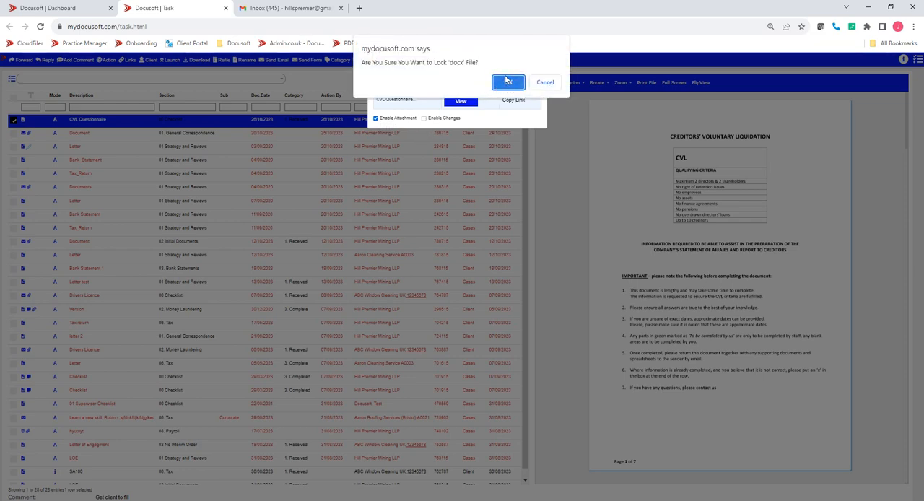
click(508, 81)
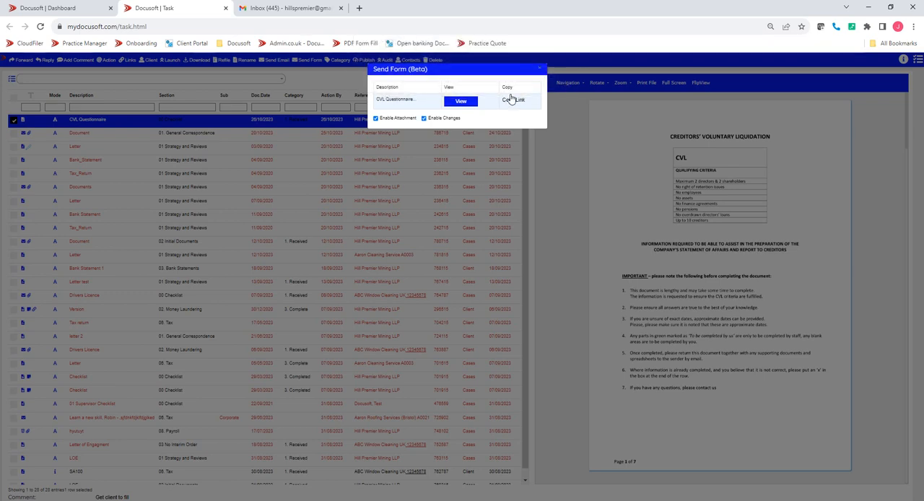
click(512, 99)
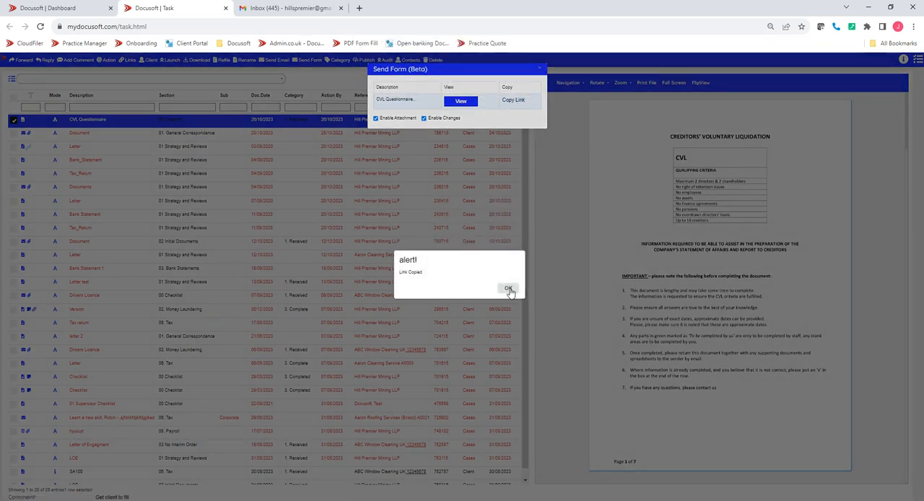
click(509, 290)
click(539, 68)
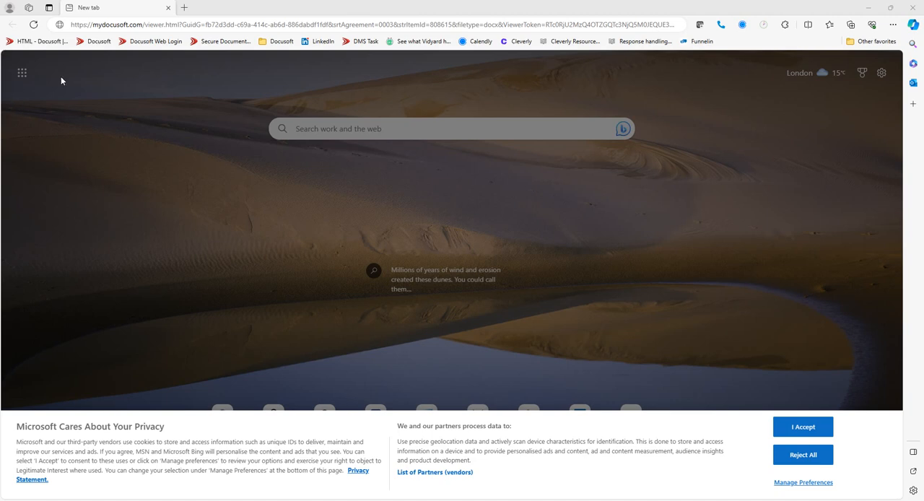
Switch to the Edge browser and open the copied CVL Questionnaire form link
click(96, 25)
double_click(96, 24)
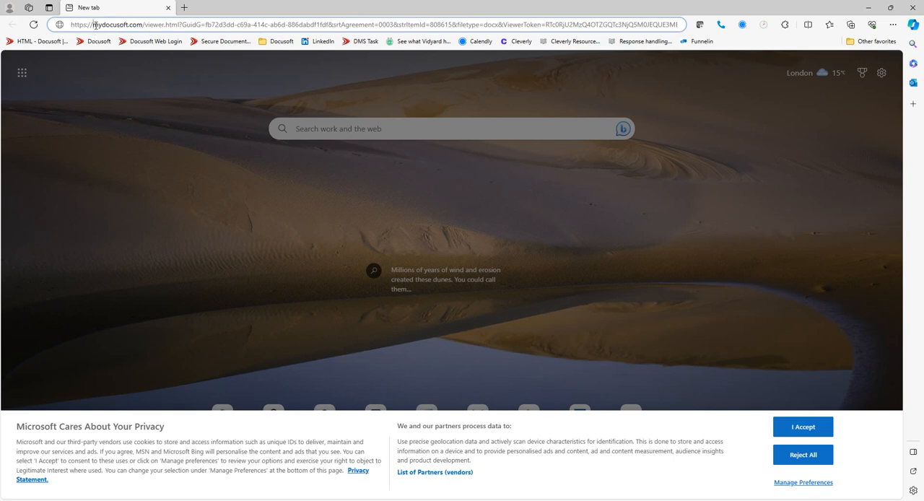
triple_click(95, 27)
key(ctrl+v)
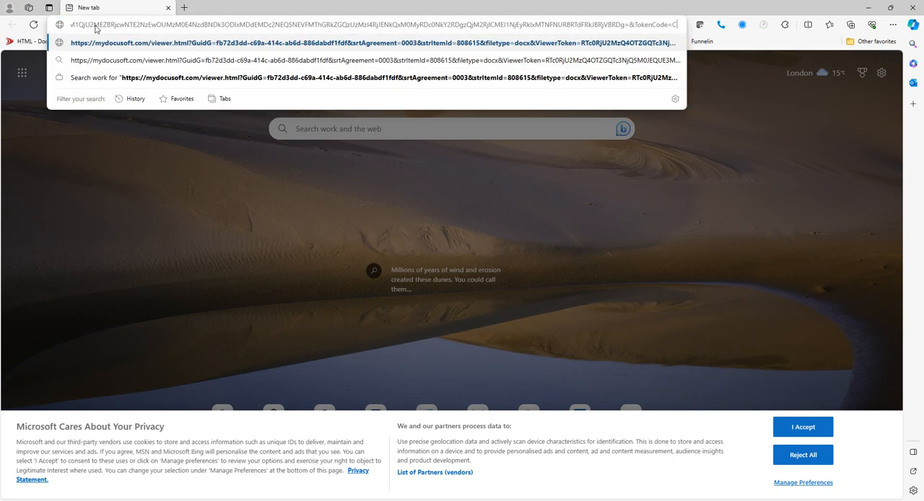
key(Return)
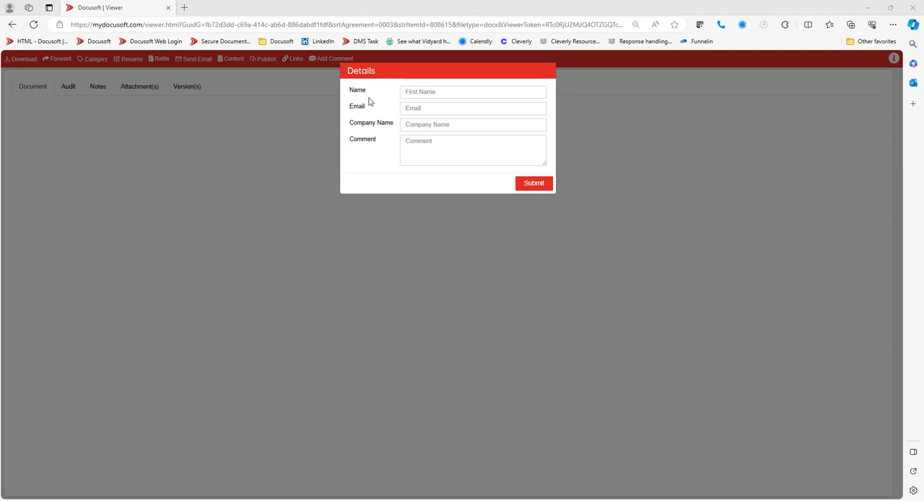
Enter the client's full name and e-mail, set the company name to Hill Premier Mining LLP, and submit the details
click(417, 92)
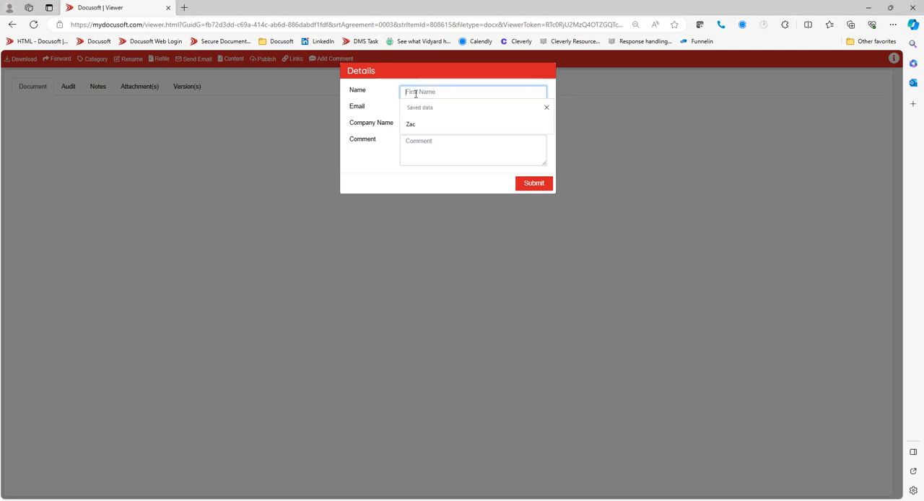
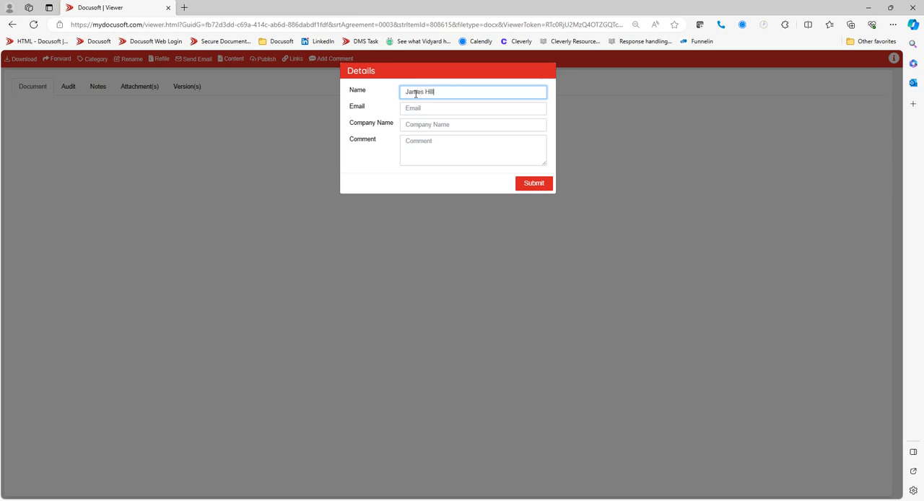
key(Tab)
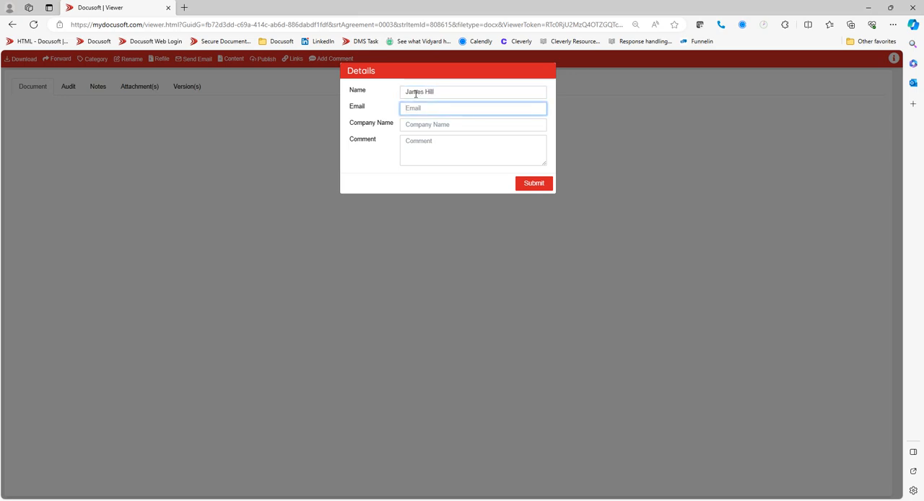
key(Tab)
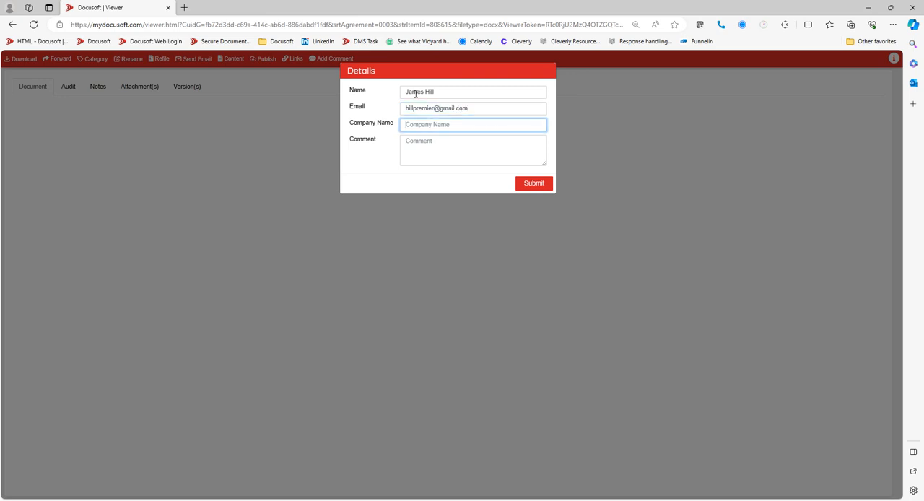
text(Hill Premier Mining LLP)
click(530, 183)
click(531, 183)
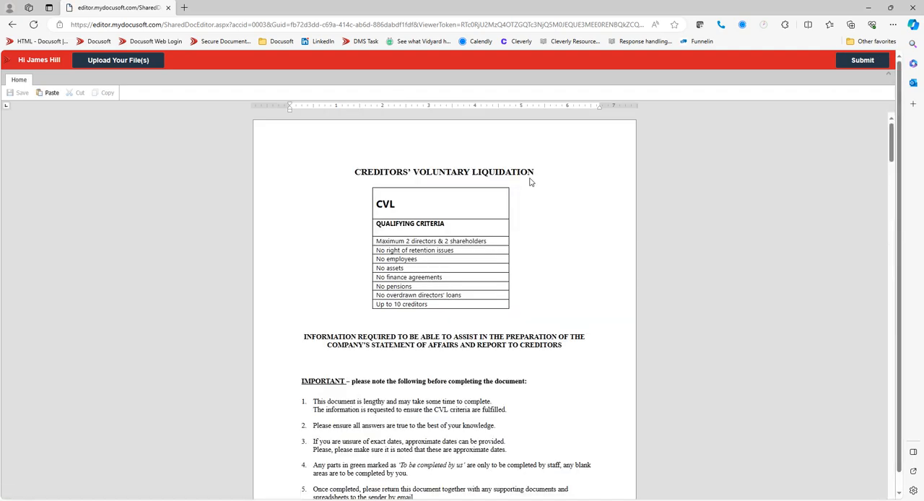
In General Information, enter 21548 as the date the company commenced trading and 484848 as the date it ceased trading
scroll(444, 262, down, 3)
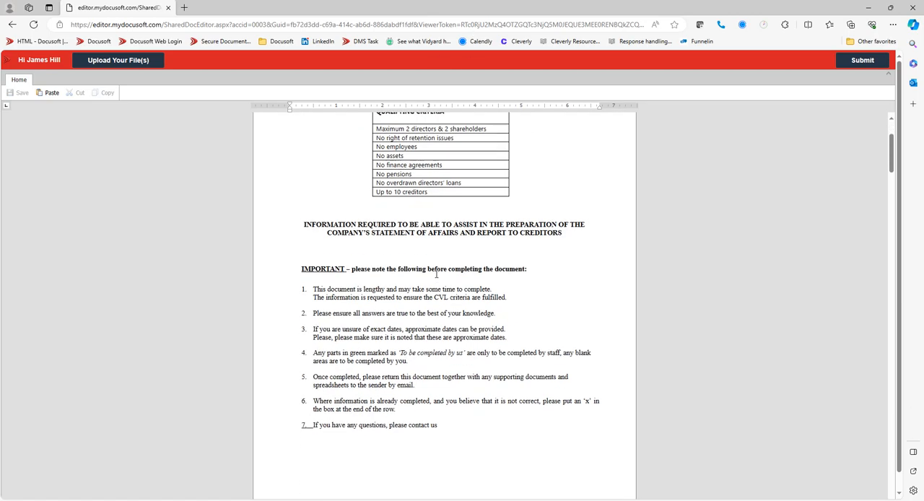
scroll(433, 267, down, 3)
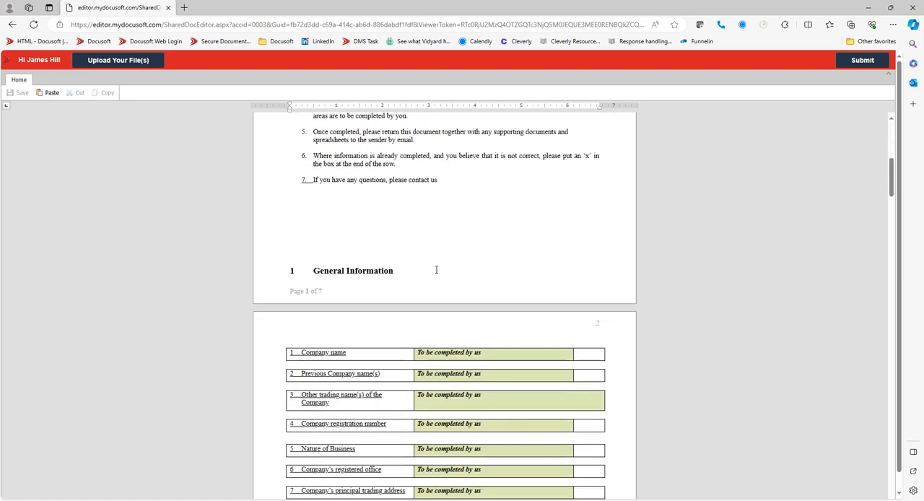
scroll(435, 267, up, 2)
scroll(435, 265, down, 7)
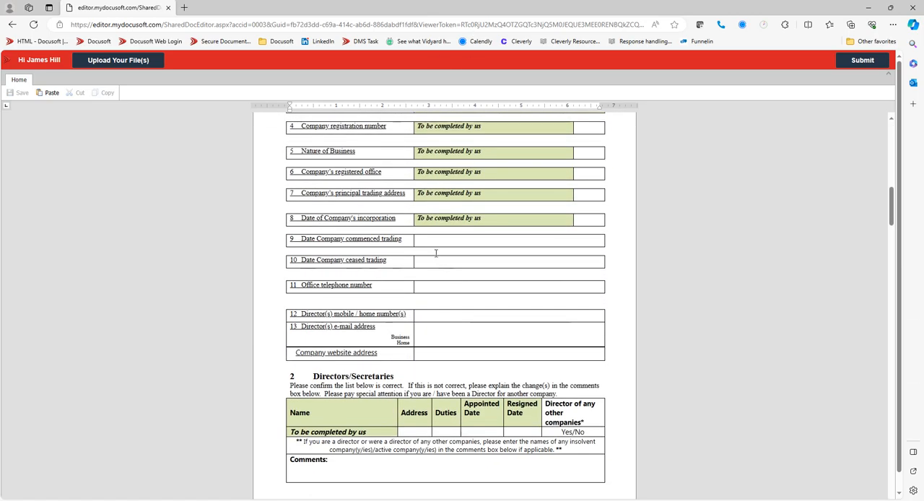
click(435, 246)
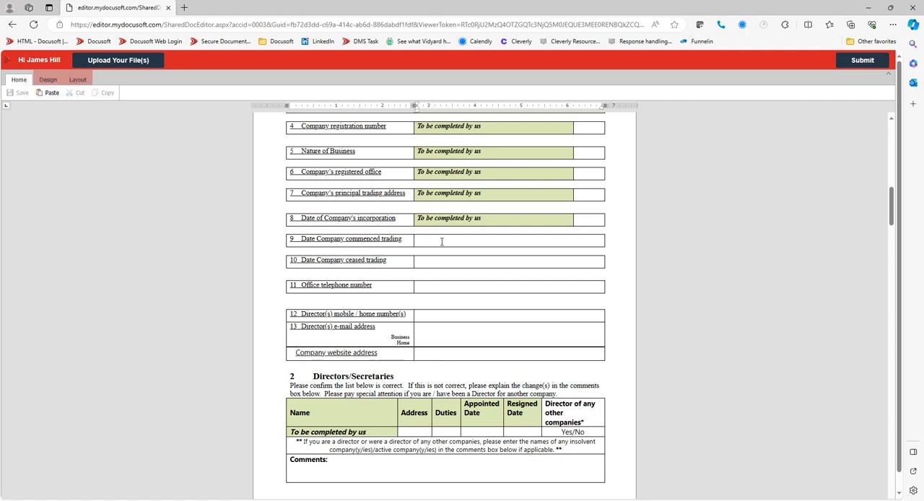
text(21548)
click(437, 262)
text(484848)
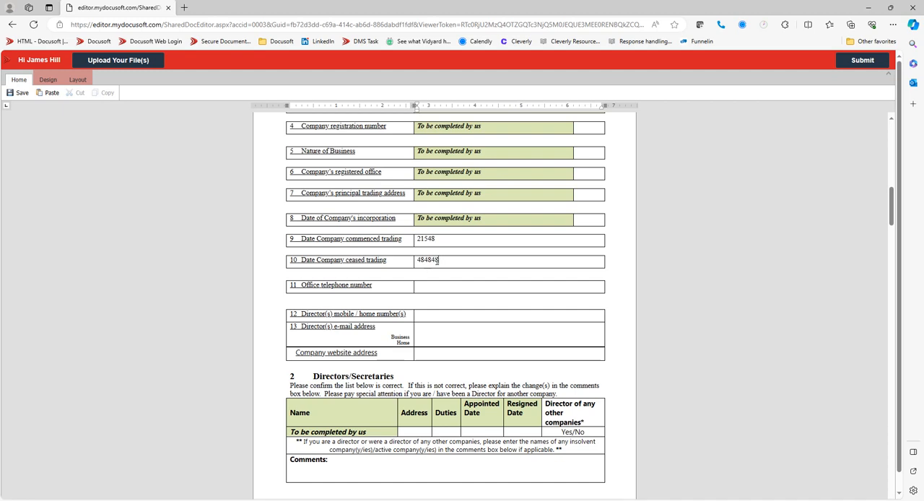
In the Directors/Secretaries table, reduce the other-directorships answer to Yes and enter the comment yu6uiu67i
scroll(437, 262, down, 3)
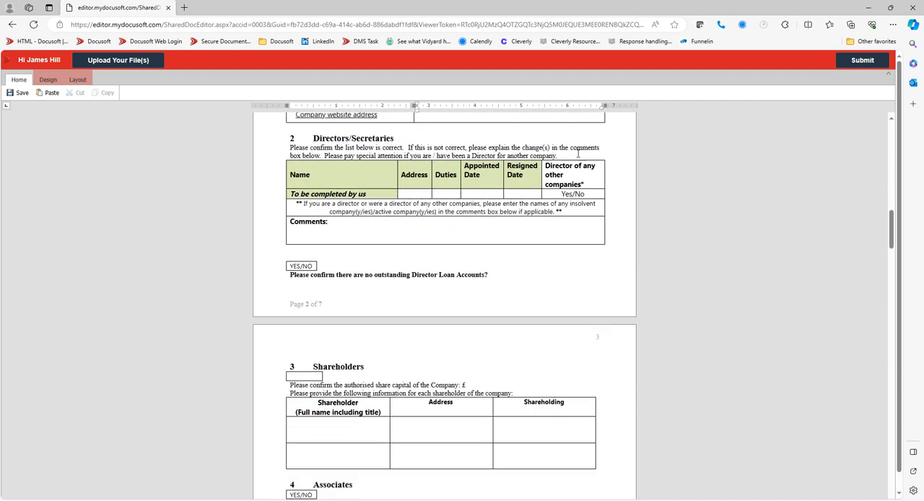
drag(589, 193, 574, 195)
key(BackSpace)
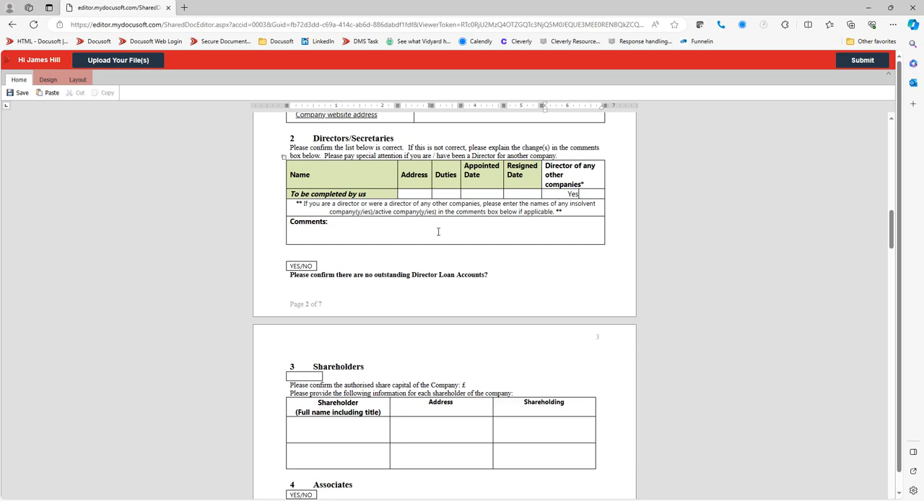
click(439, 233)
text(yu6uiu67i)
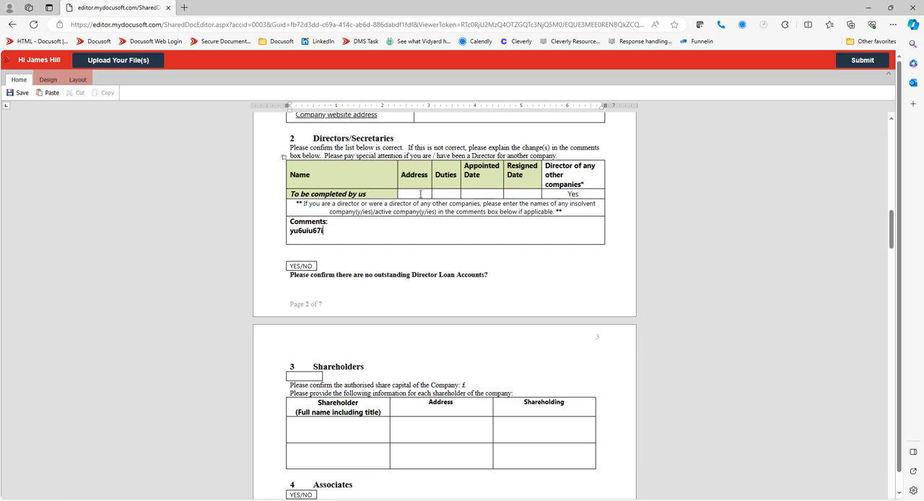
Enter the first shareholder's full name in the Shareholders table
scroll(433, 252, down, 3)
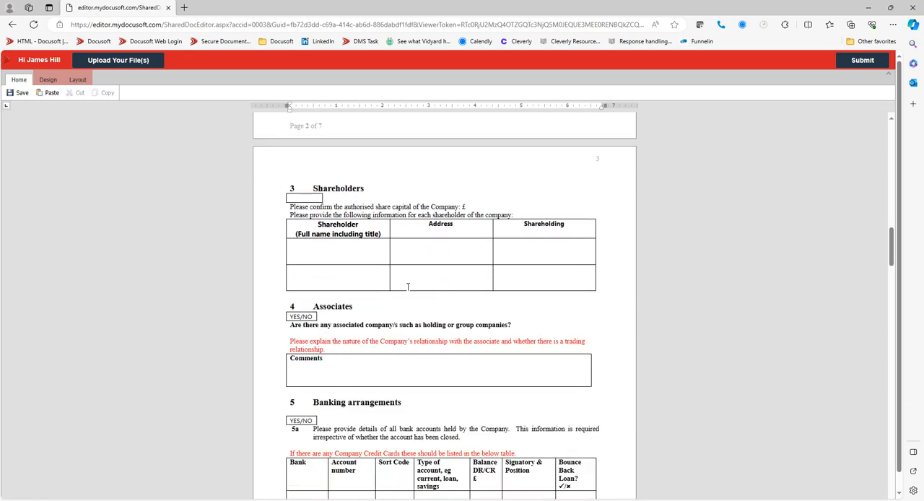
click(302, 251)
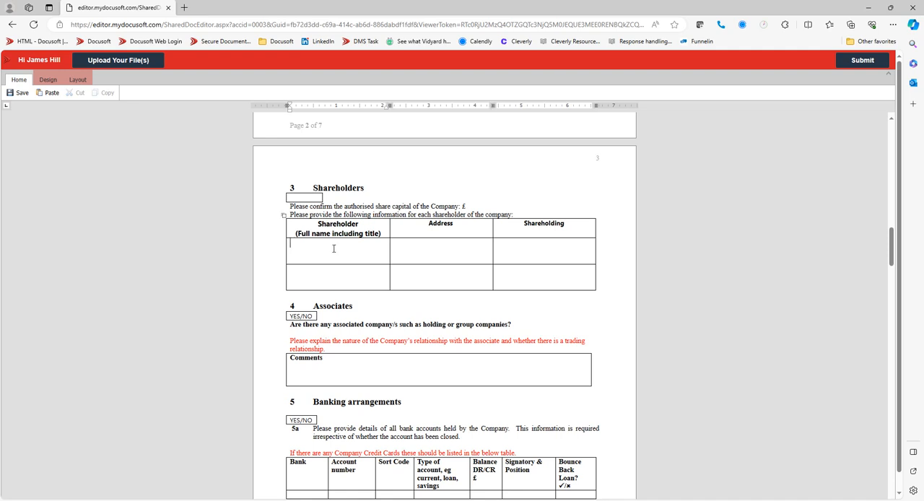
text(Biggy Gunzzz)
scroll(347, 289, down, 3)
scroll(361, 324, down, 6)
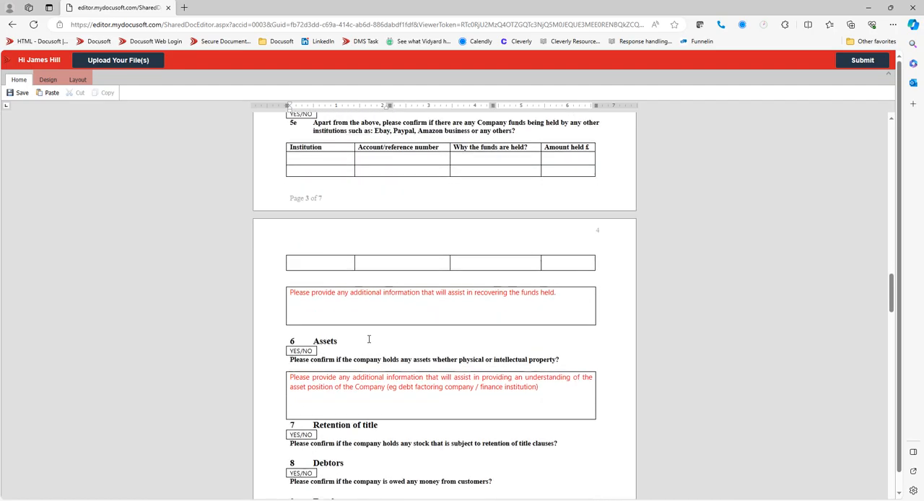
scroll(364, 321, up, 5)
scroll(362, 316, up, 3)
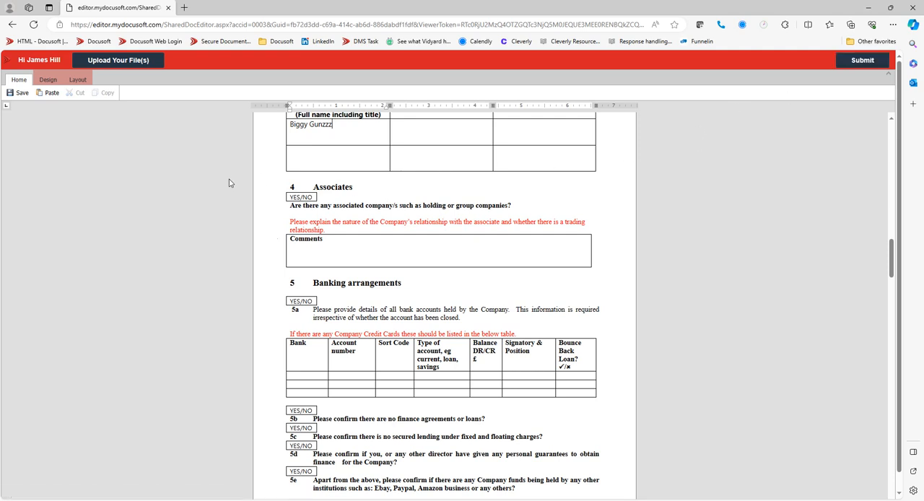
Open the file upload window for the questionnaire's supporting documents
click(122, 61)
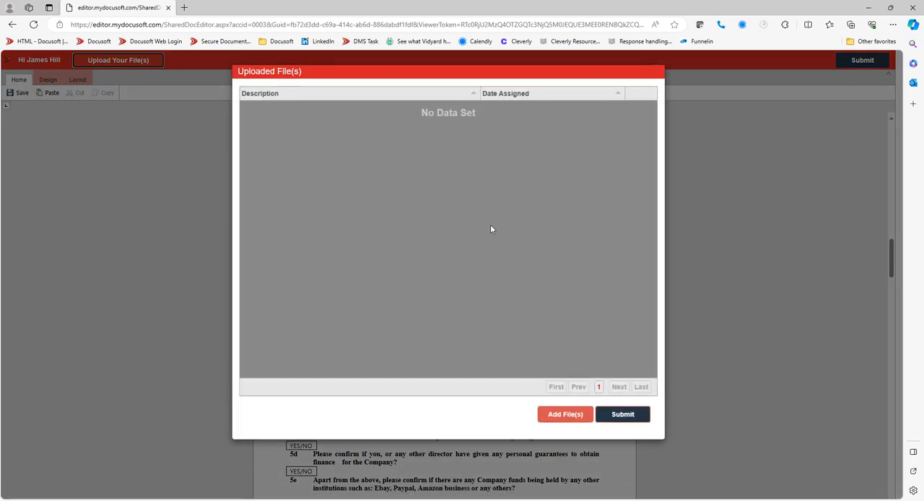
Try to add Bank Statement.pdf to the uploaded files directly from the Hill Premier folder window
click(565, 414)
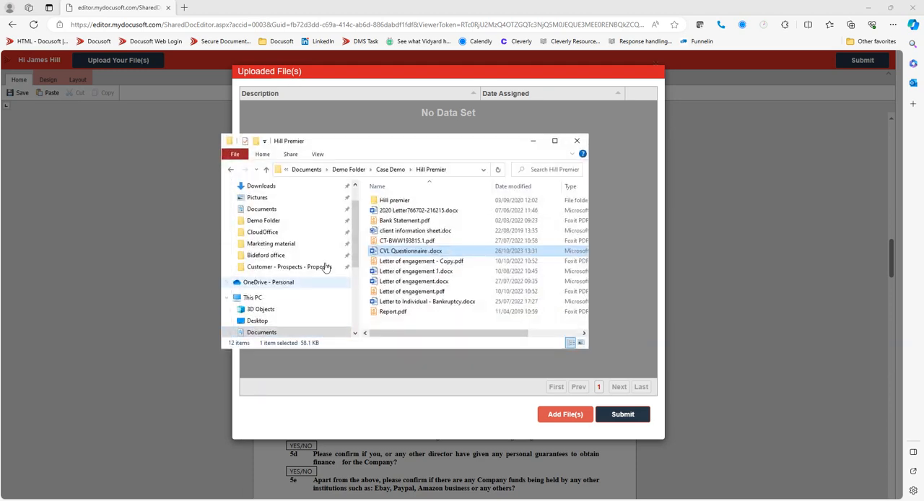
drag(402, 147, 441, 275)
drag(442, 348, 406, 204)
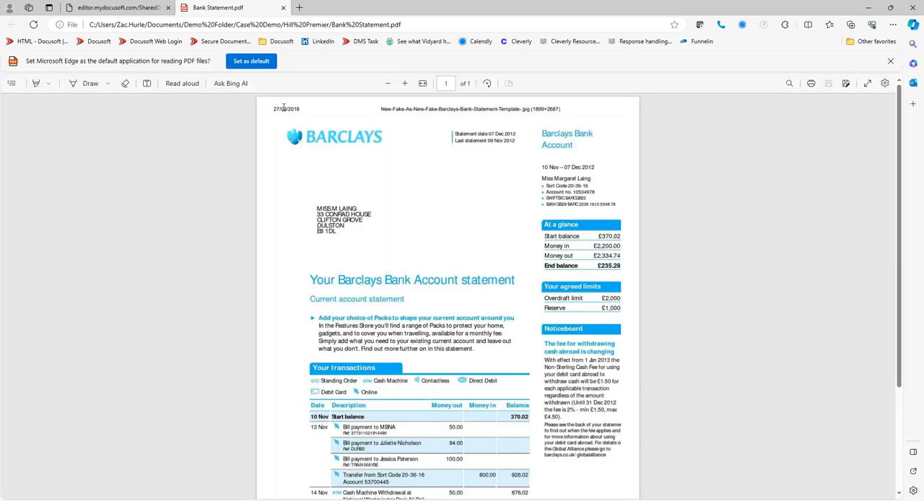
click(281, 7)
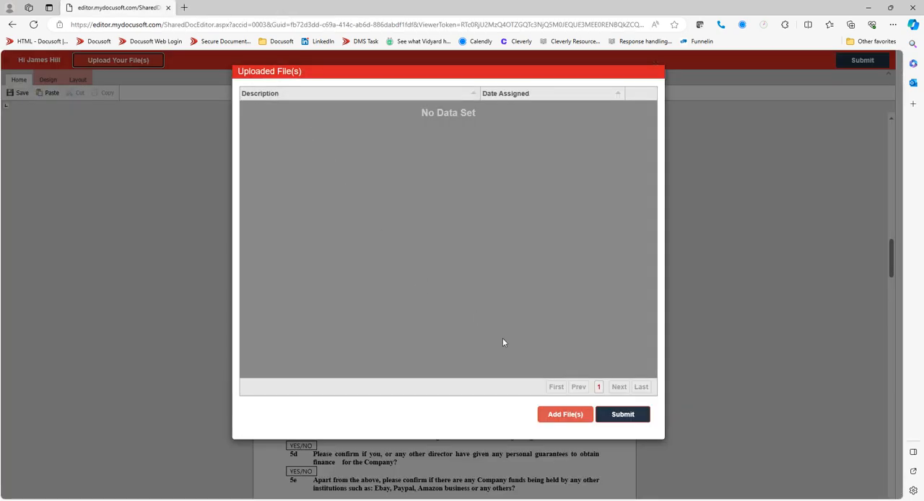
Add Bank Statement.pdf and the P60 End of Year Summary for year 2018-19 PDF from the Personal Tax folder to the uploaded files
click(564, 415)
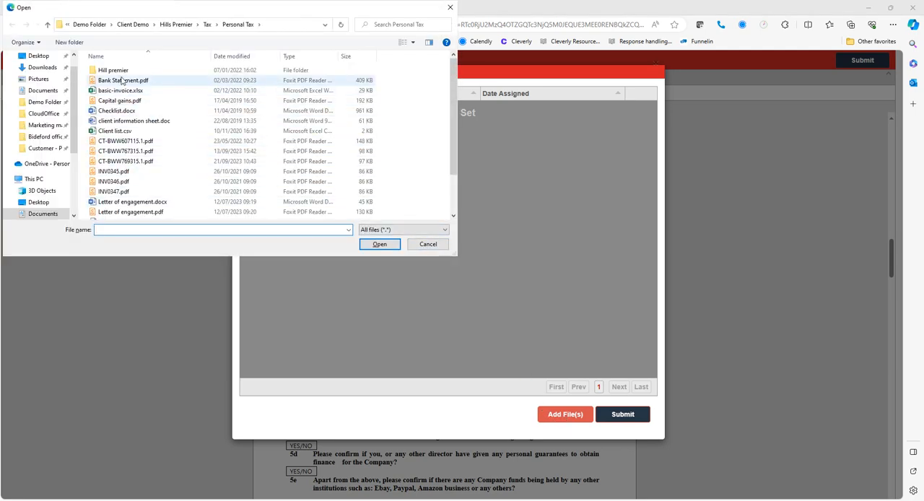
click(121, 81)
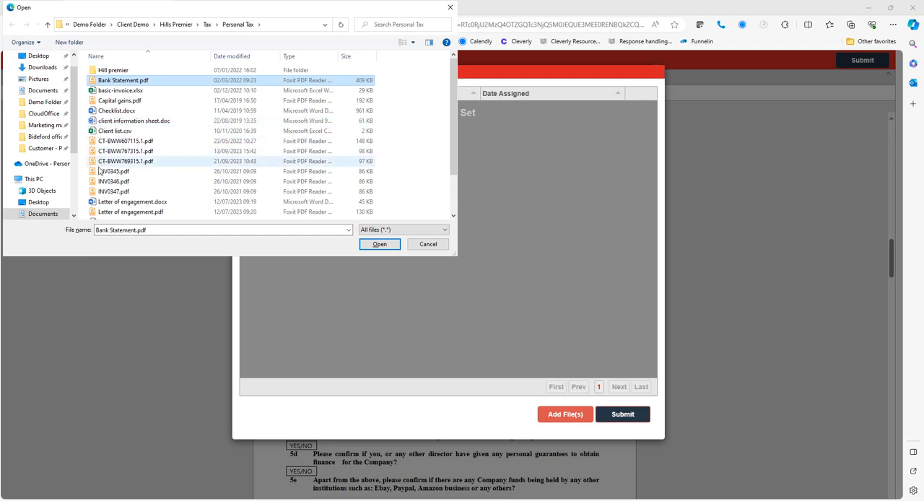
scroll(114, 215, down, 1)
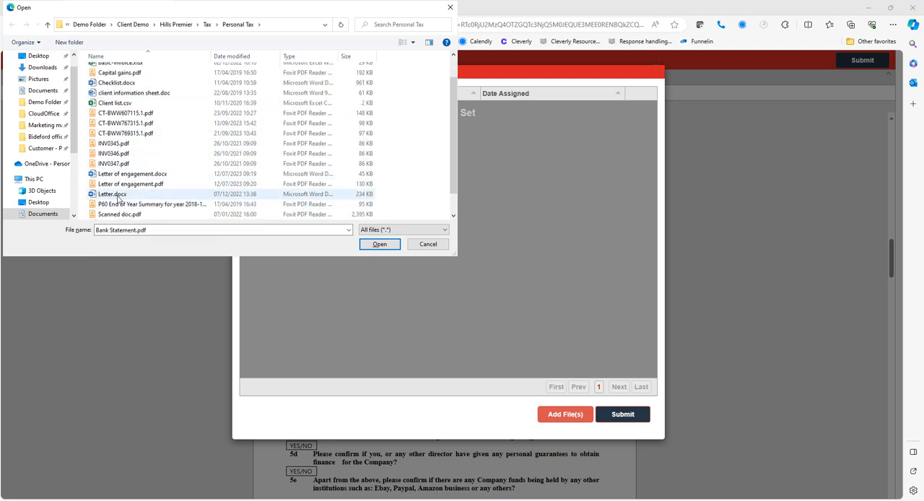
ctrl+click(112, 205)
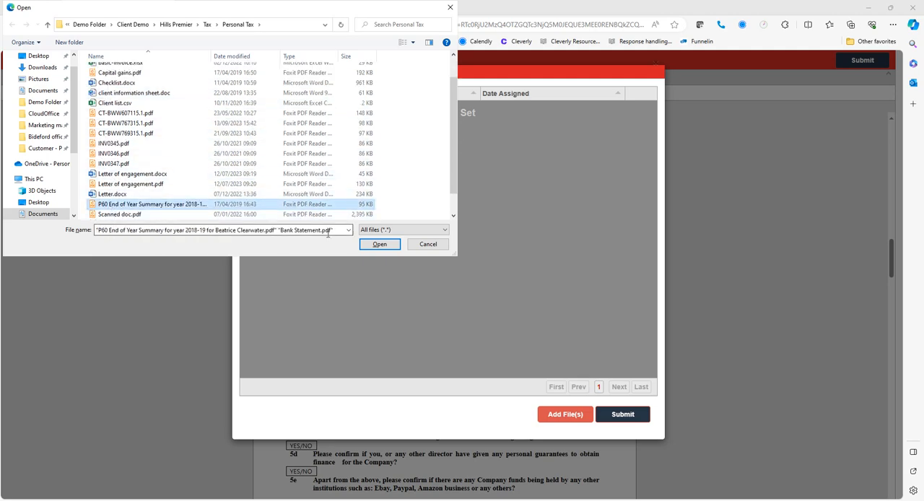
click(379, 244)
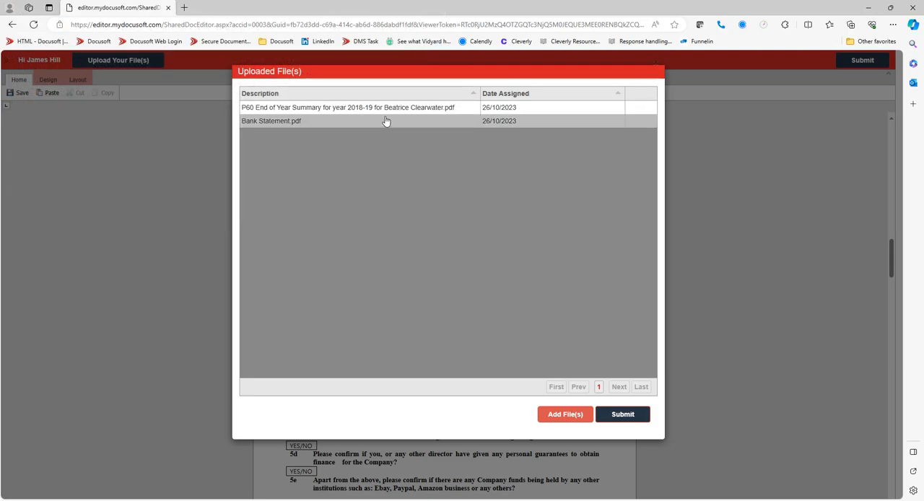
Submit the uploaded files, and submit the completed questionnaire with confirmation of the changes
click(574, 418)
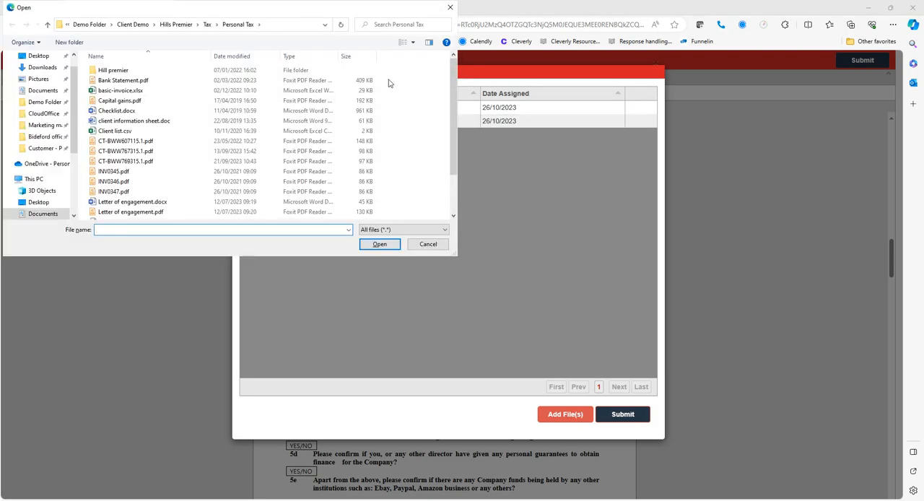
click(449, 8)
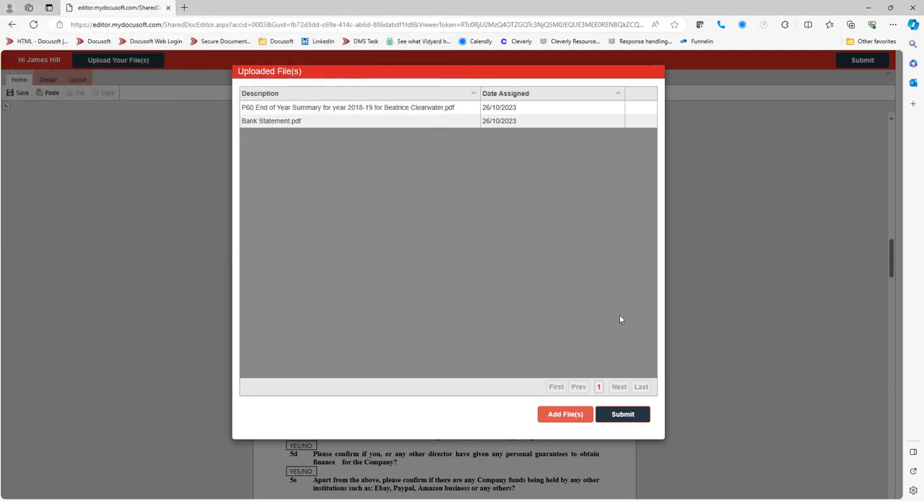
click(623, 413)
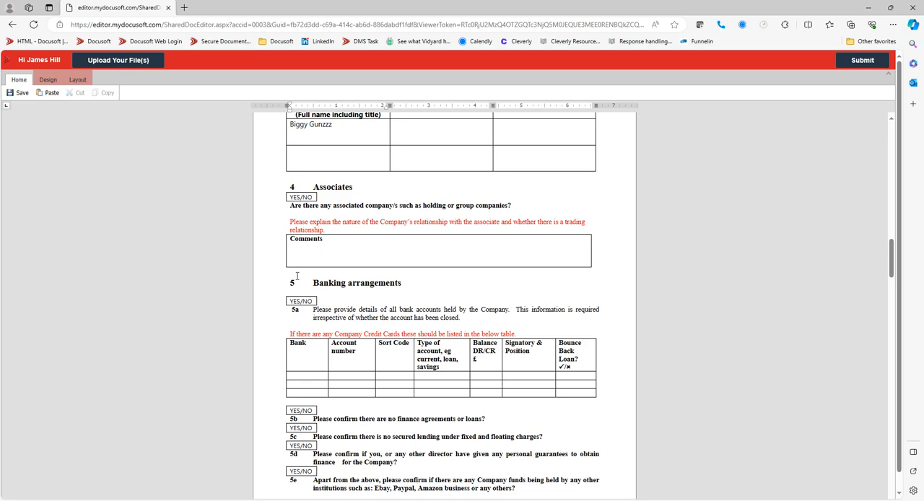
click(862, 60)
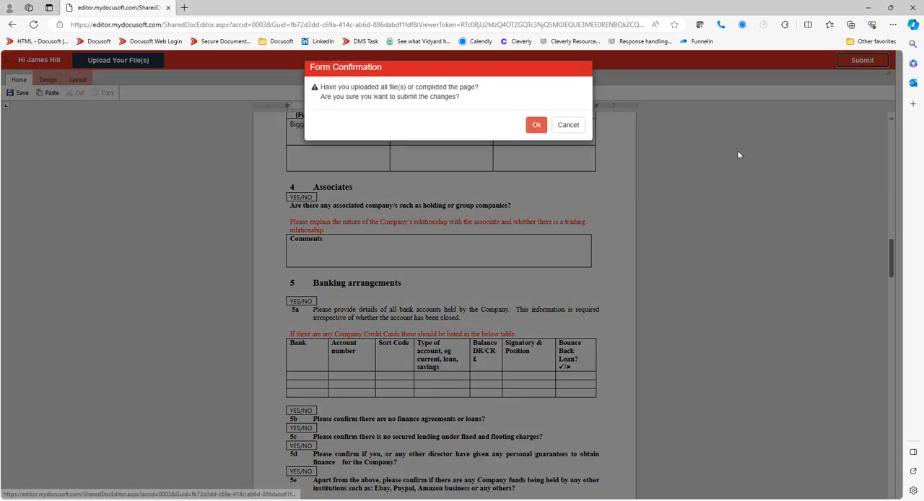
click(536, 129)
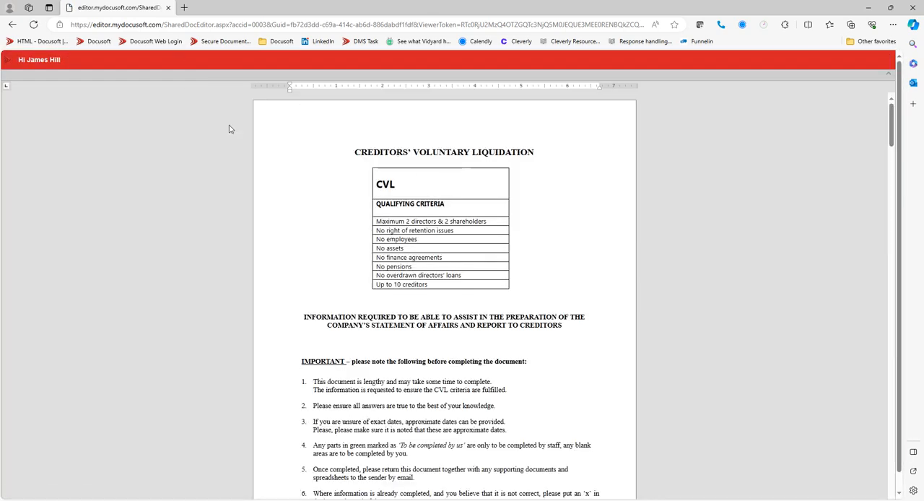
Look over the submitted questionnaire, and return to the Docusoft task list with the form closed and the Hill Premier folder window minimised
scroll(498, 275, down, 15)
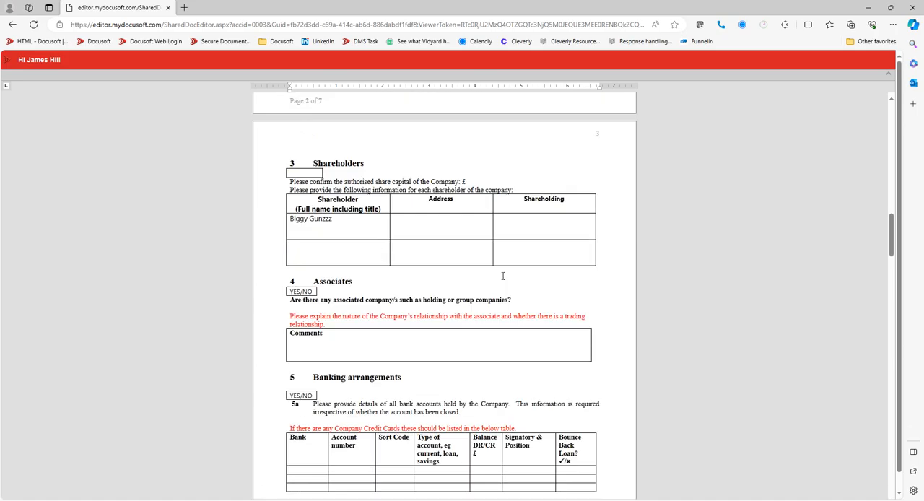
scroll(499, 277, down, 7)
scroll(501, 274, up, 20)
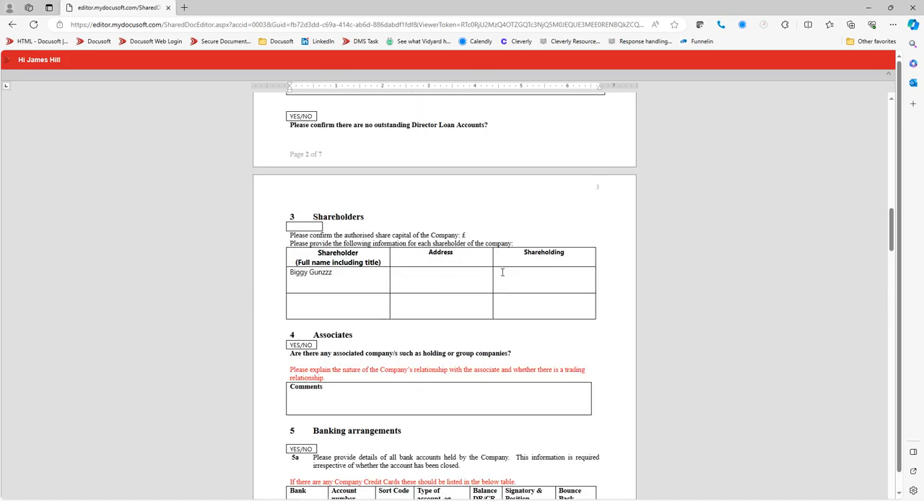
scroll(503, 272, up, 5)
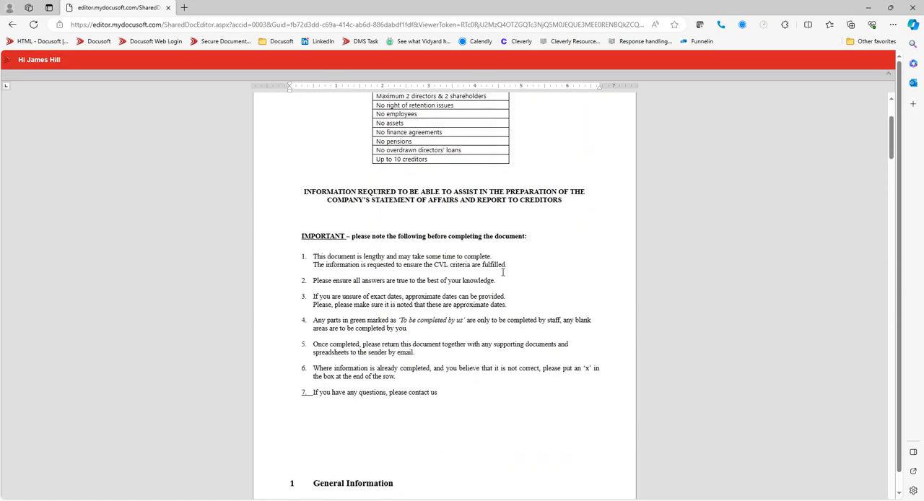
click(167, 8)
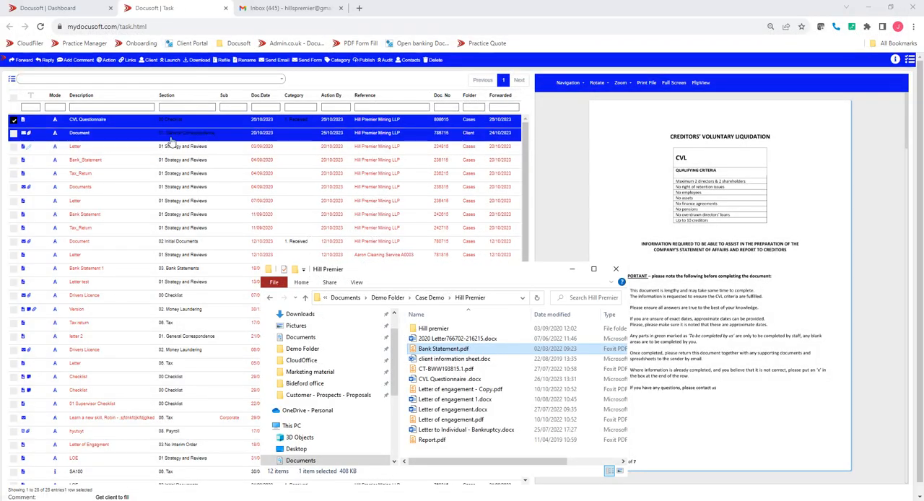
click(572, 270)
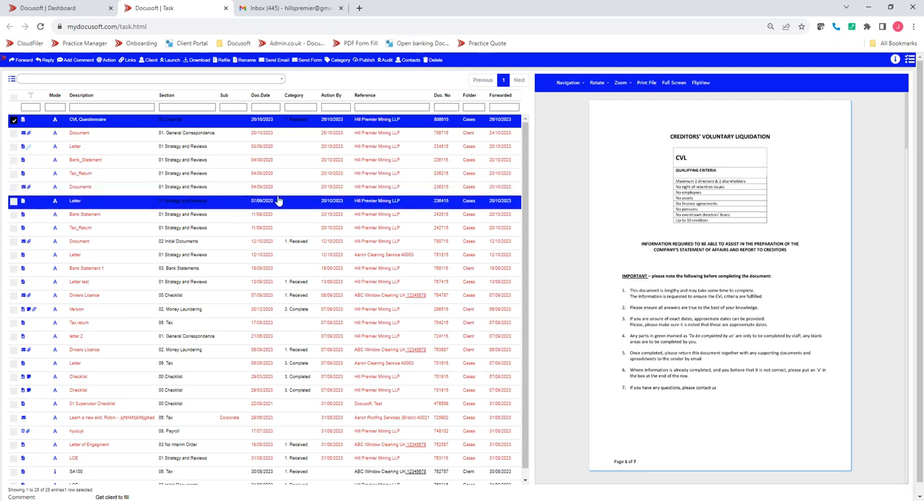
Sort the refreshed task list by Action By date with the most recent first
click(282, 205)
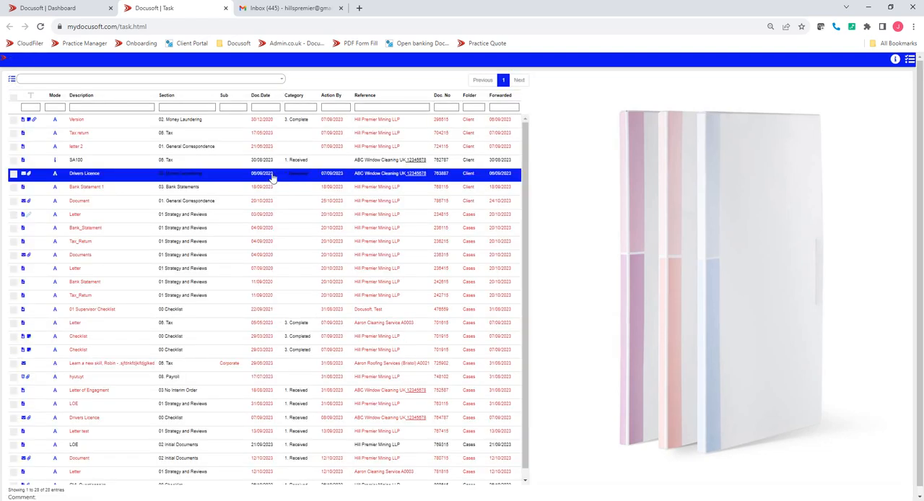
click(324, 107)
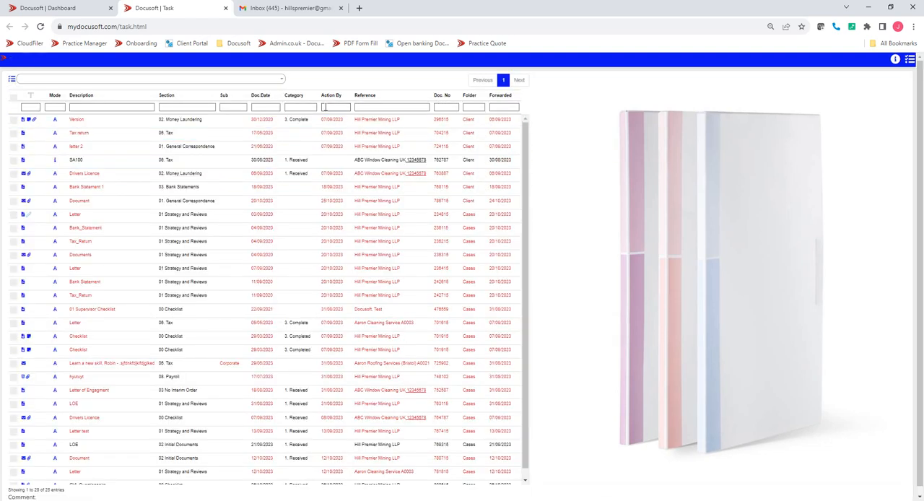
click(331, 95)
click(331, 95)
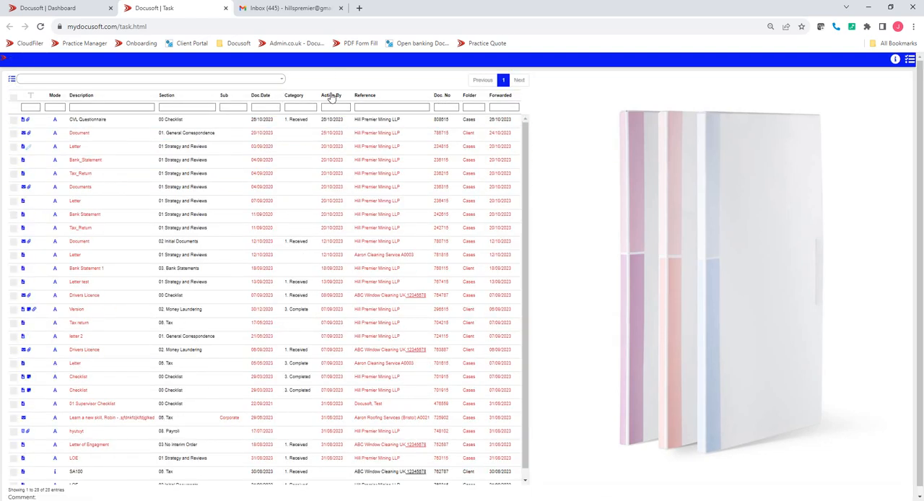
Open the returned CVL Questionnaire to review the client's answers, and display its list of attachments
click(173, 120)
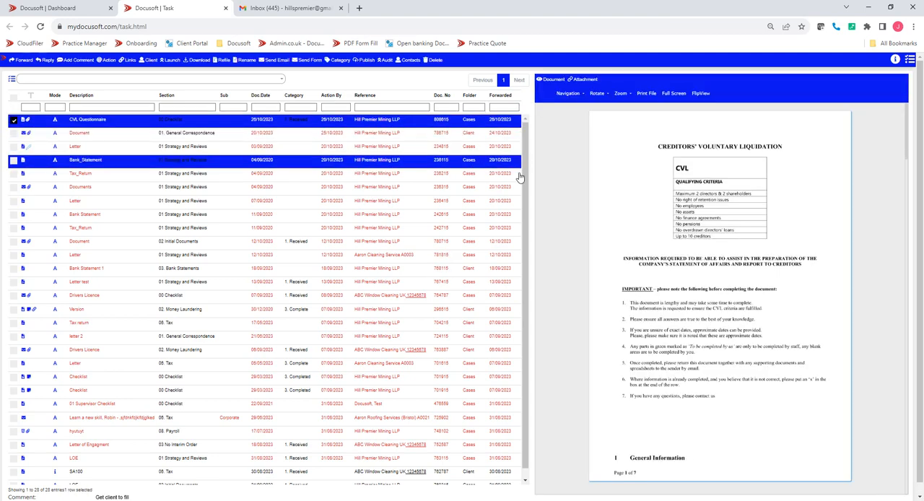
scroll(642, 216, down, 5)
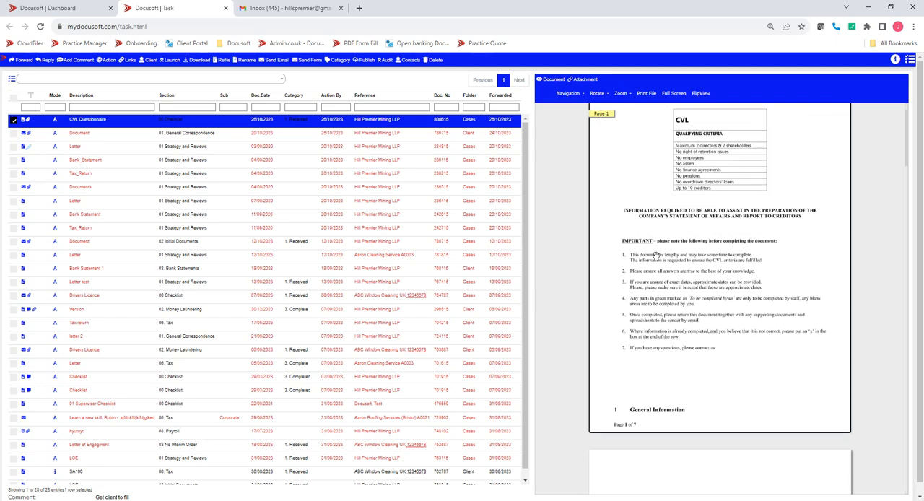
scroll(664, 275, down, 3)
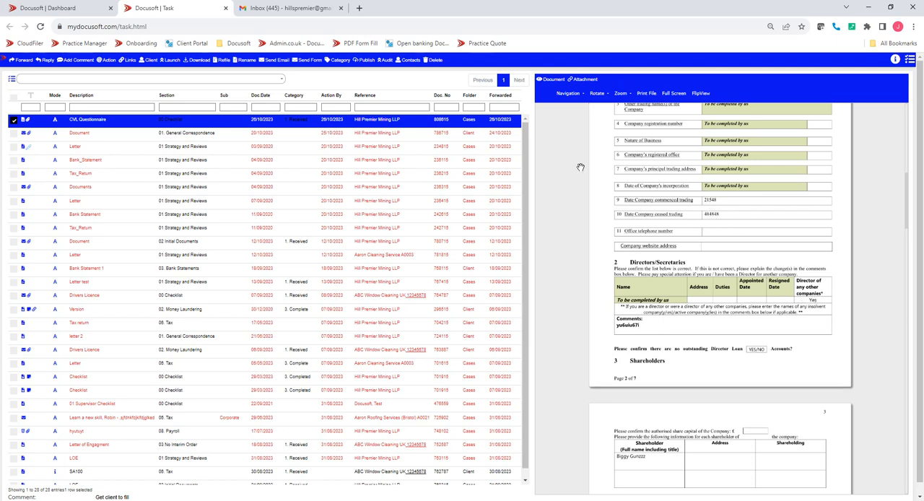
click(579, 84)
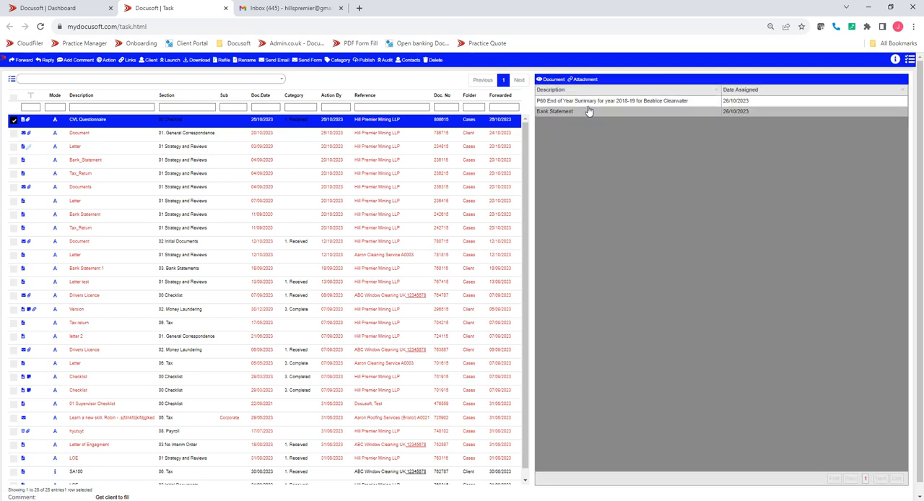